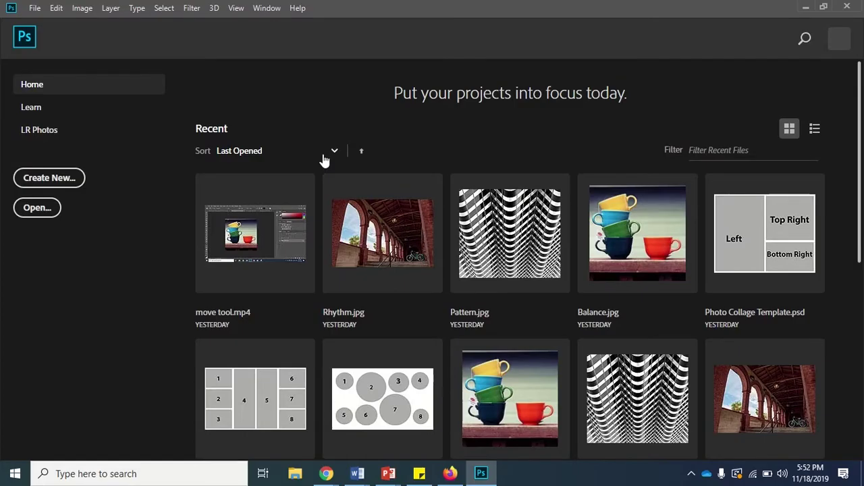
Open Photo Collage Template from the Photo Collage Images folder
click(58, 212)
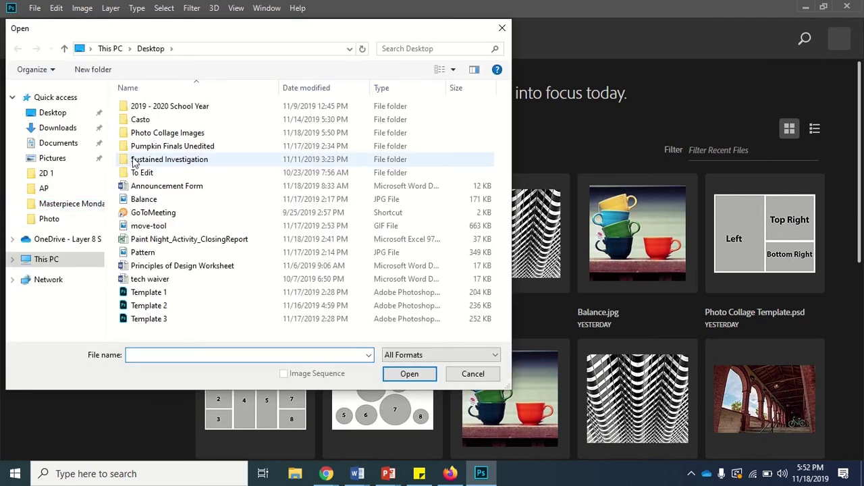
double_click(124, 133)
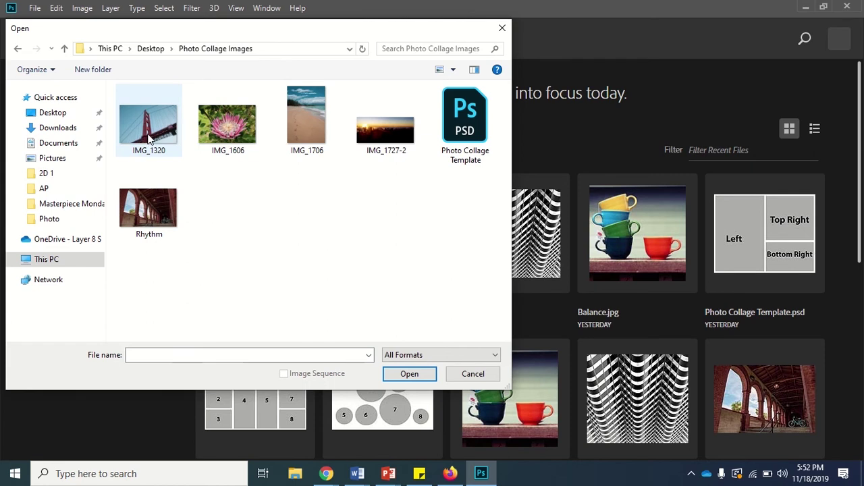
double_click(482, 128)
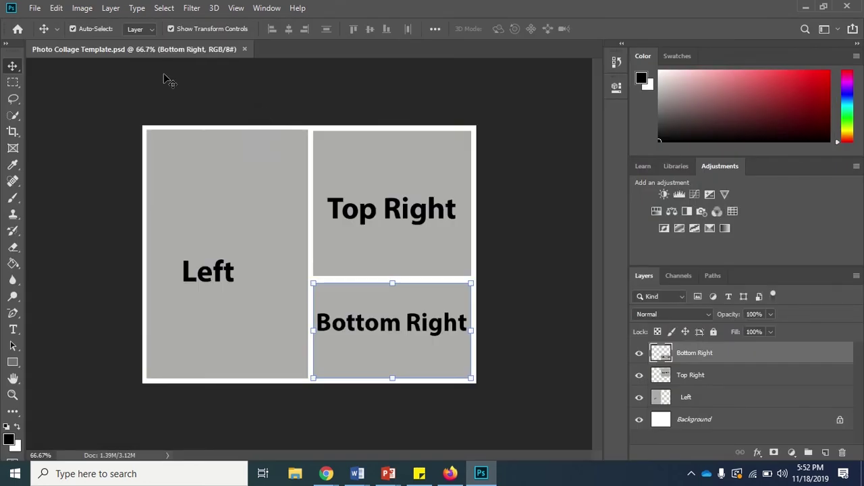
Open the photos IMG_1727-2, IMG_1706 and IMG_1606 together as separate documents
click(33, 8)
click(41, 35)
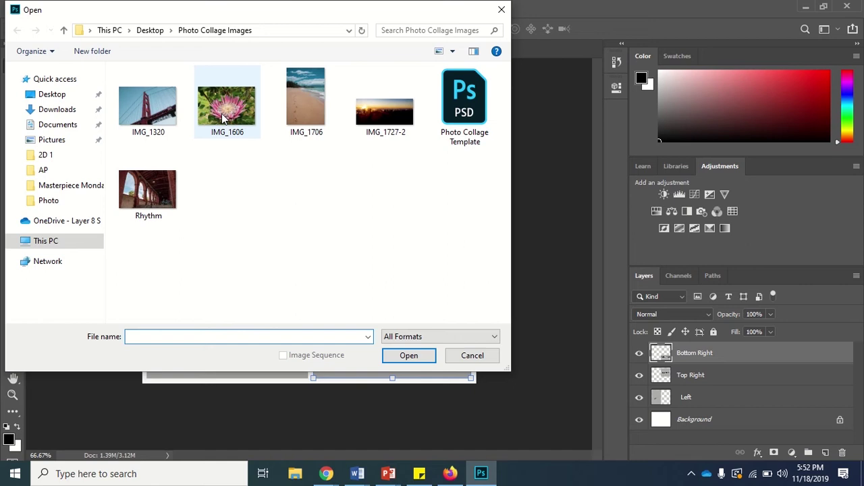
click(386, 116)
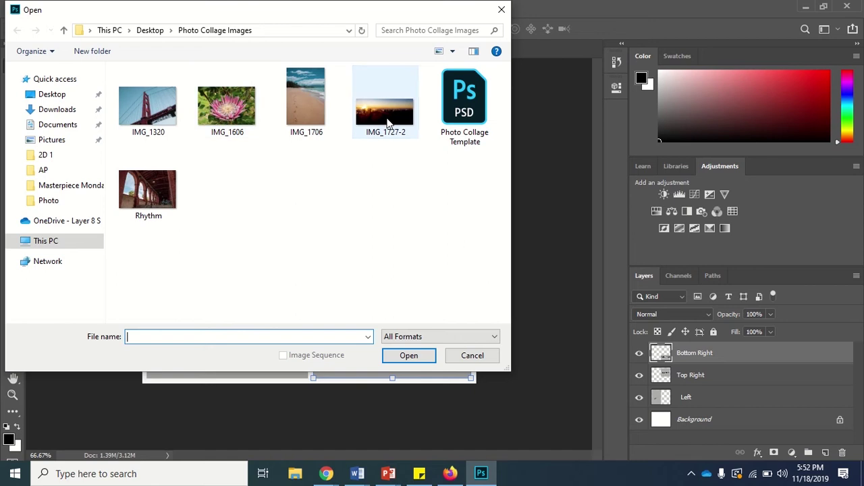
ctrl+click(306, 116)
ctrl+click(232, 119)
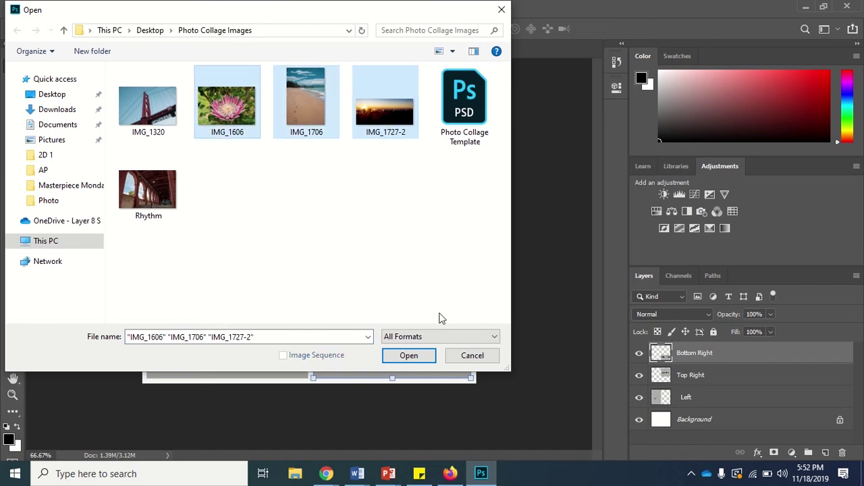
click(412, 361)
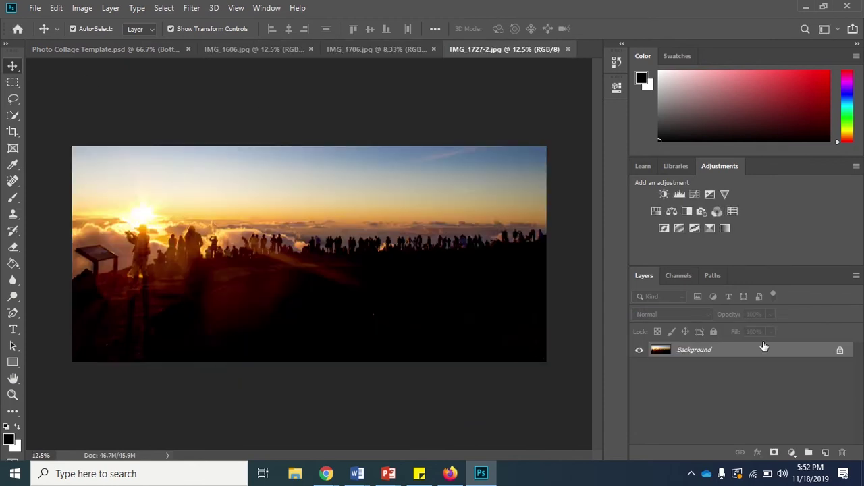
Unlock the sunset photo's background and drag it into the collage template as Layer 1
click(840, 352)
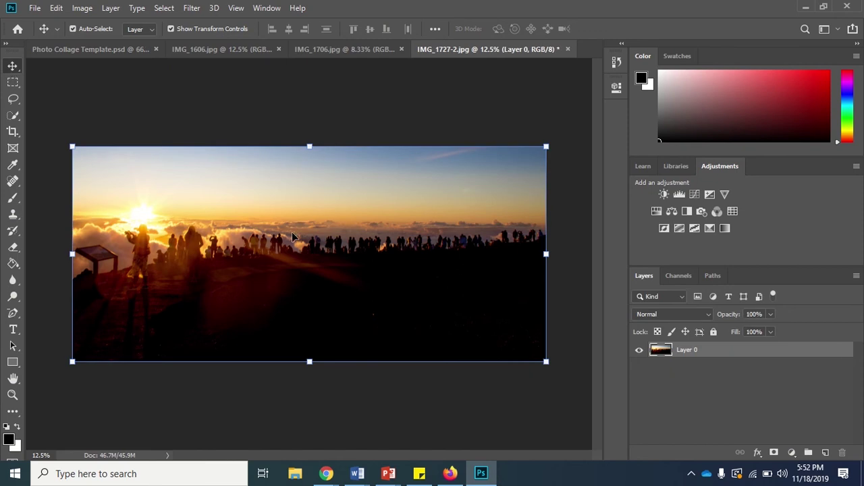
drag(344, 254, 358, 304)
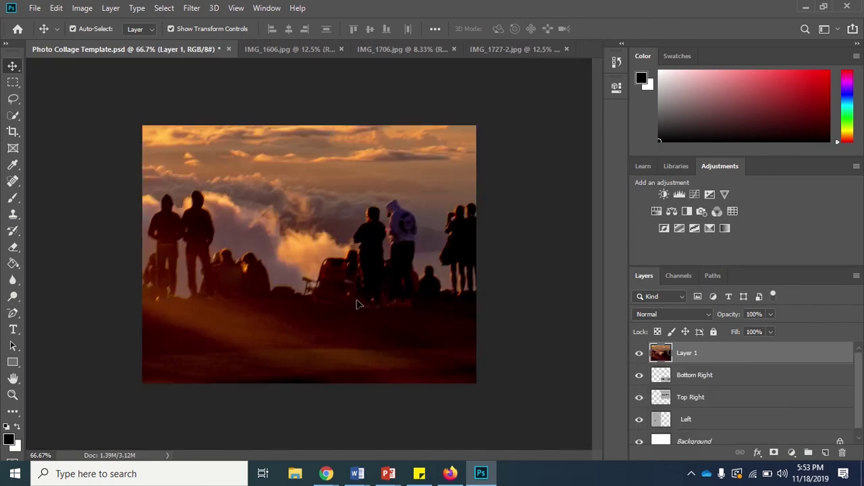
key(ctrl+minus)
key(ctrl+minus)
key(ctrl+minus)
key(ctrl+minus)
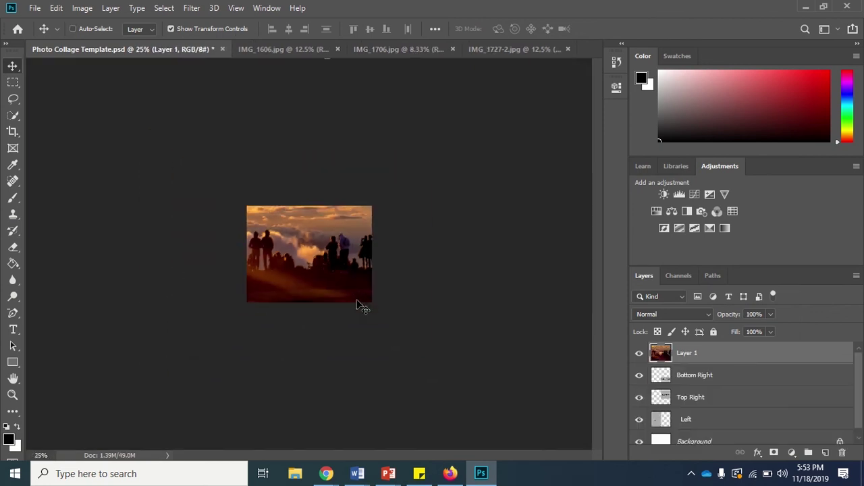
key(ctrl+minus)
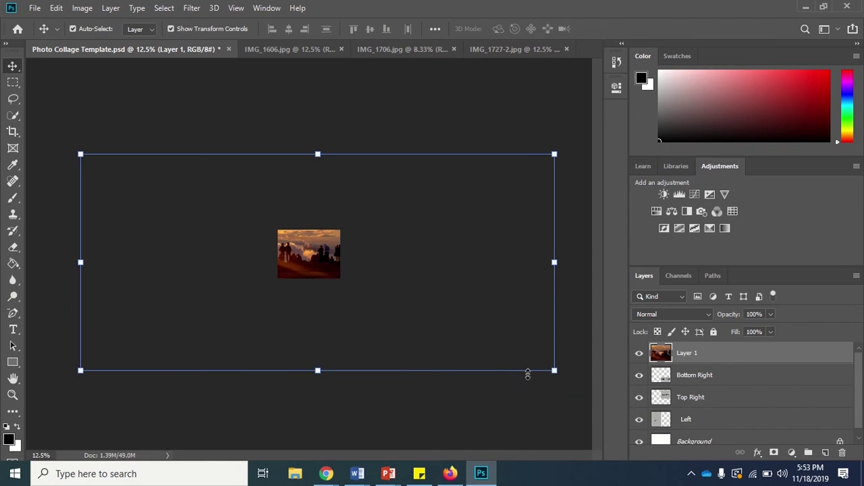
Scale the sunset photo down to about 11.40% and place it over the lower right area
drag(526, 349, 322, 268)
key(ctrl+plus)
key(ctrl+plus)
key(ctrl+plus)
key(ctrl+plus)
key(ctrl+plus)
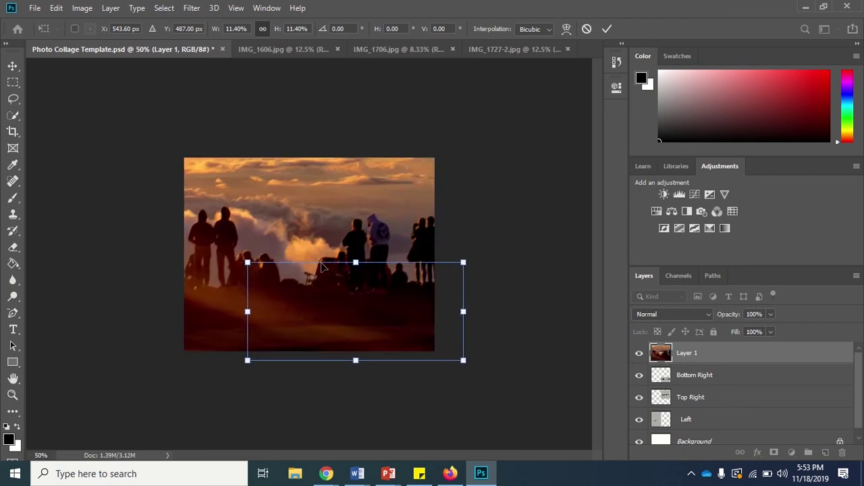
drag(349, 334, 324, 330)
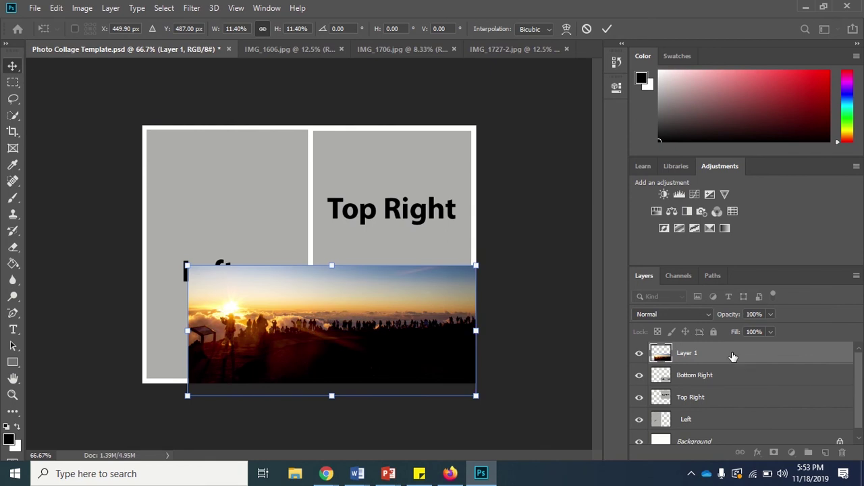
key(Return)
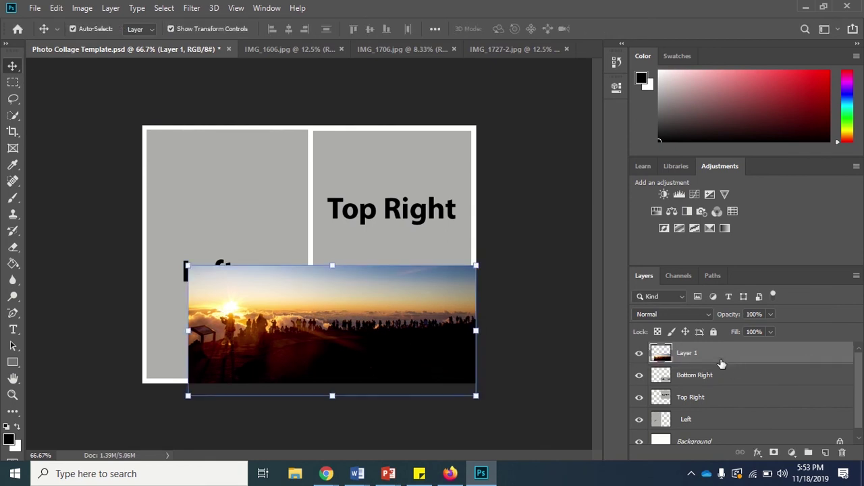
Toggle Layer 1's visibility to check the frames underneath
click(640, 354)
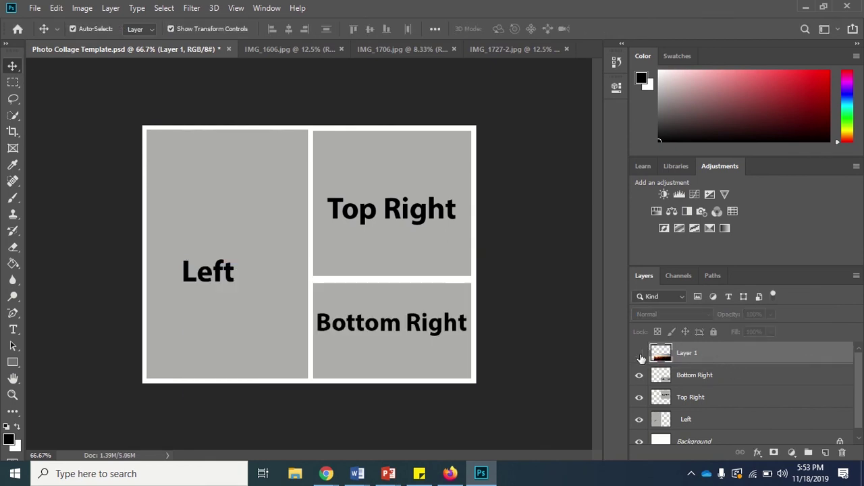
click(639, 355)
click(640, 358)
Clip the sunset Layer 1 to the Bottom Right frame and nudge it lower
click(641, 358)
right_click(690, 358)
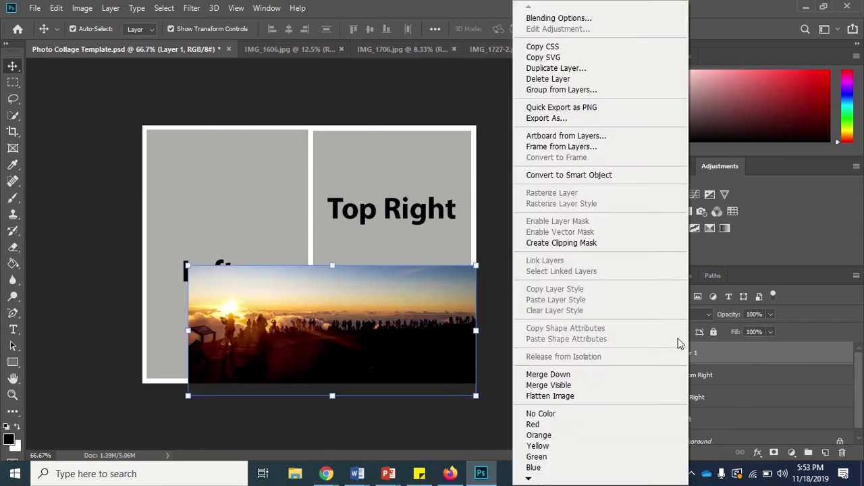
click(616, 245)
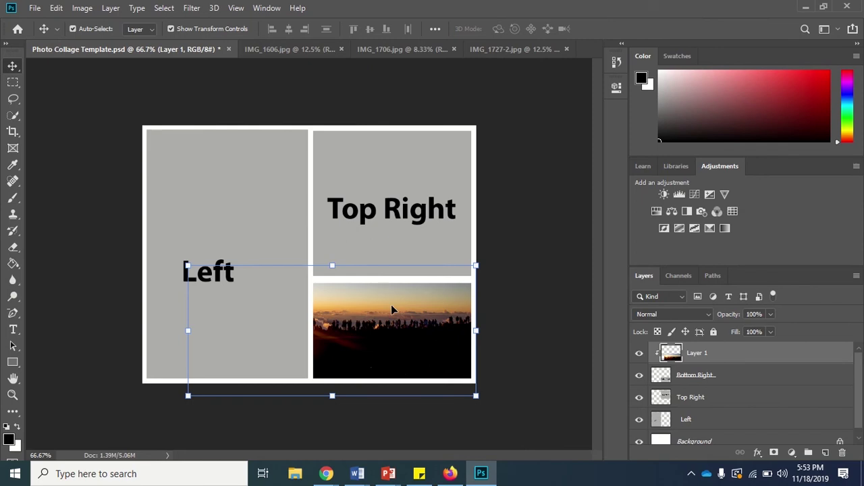
drag(364, 325, 363, 341)
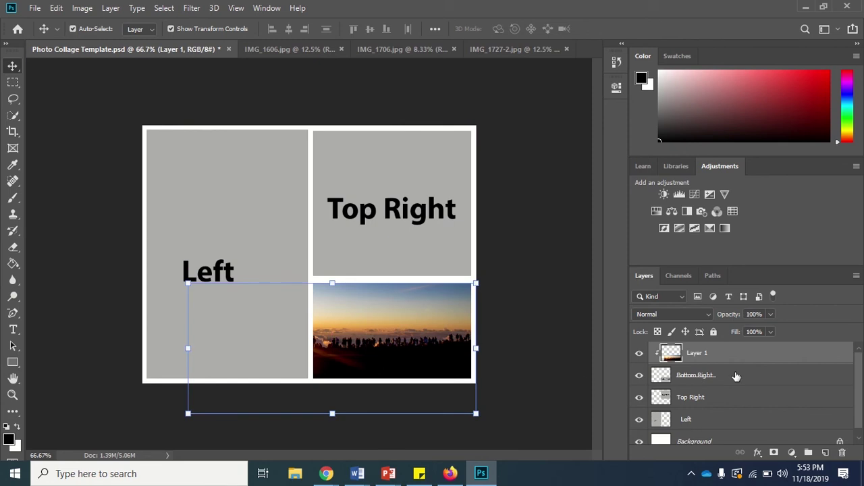
Unlock the IMG_1706 beach photo and drag it into the collage as Layer 2
click(392, 49)
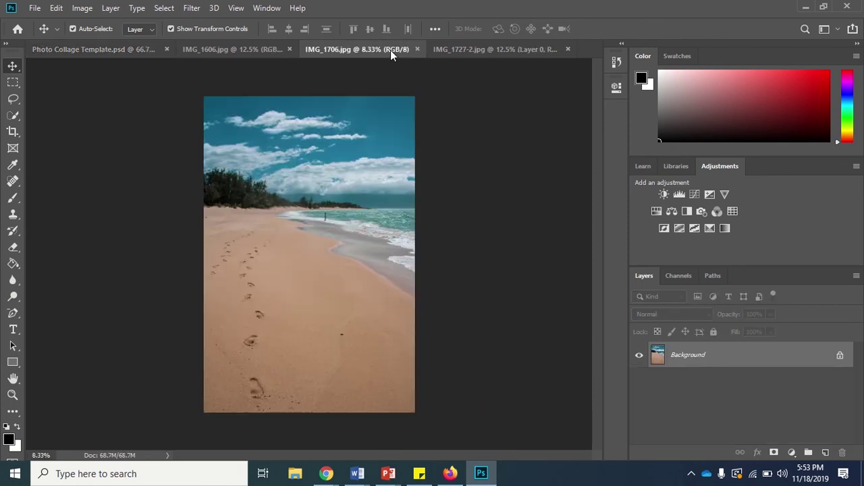
click(841, 357)
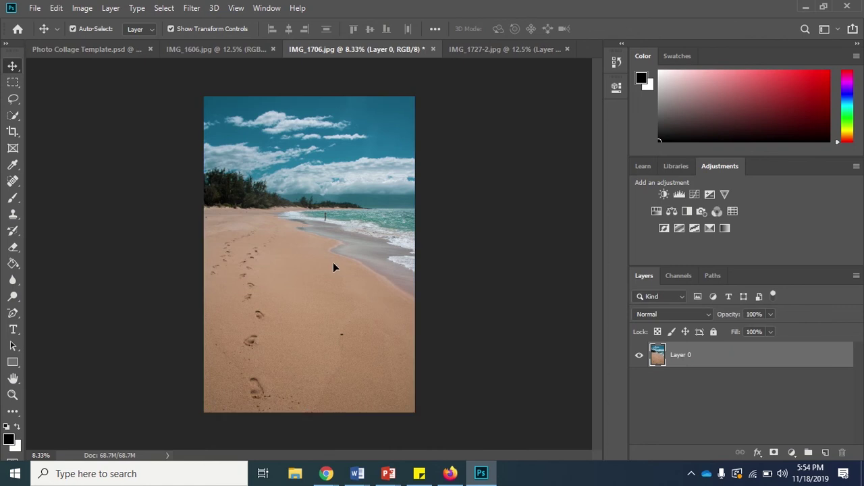
drag(334, 267, 240, 212)
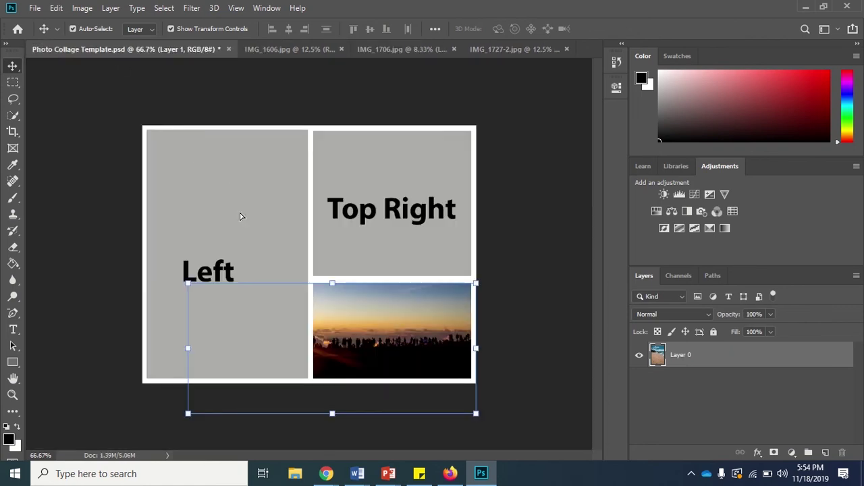
key(ctrl+minus)
key(ctrl+minus)
key(ctrl+minus)
key(ctrl+minus)
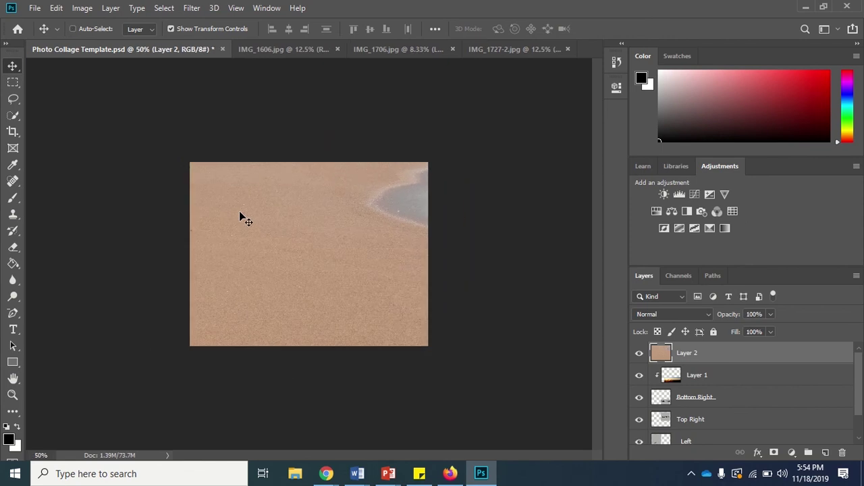
key(ctrl+minus)
key(ctrl+minus)
key(ctrl+minus)
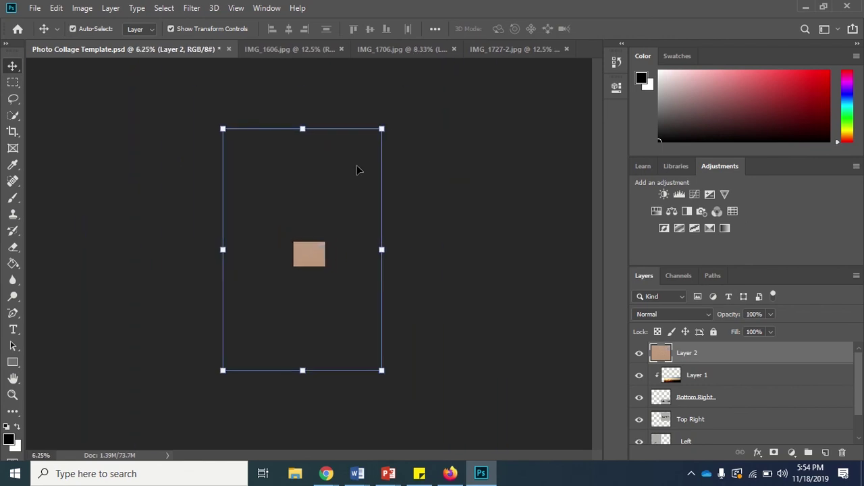
Scale the beach photo to 11.62%, place it over the left panel, and stack it above Left
drag(382, 129, 304, 252)
key(ctrl+plus)
key(ctrl+plus)
key(ctrl+plus)
key(ctrl+plus)
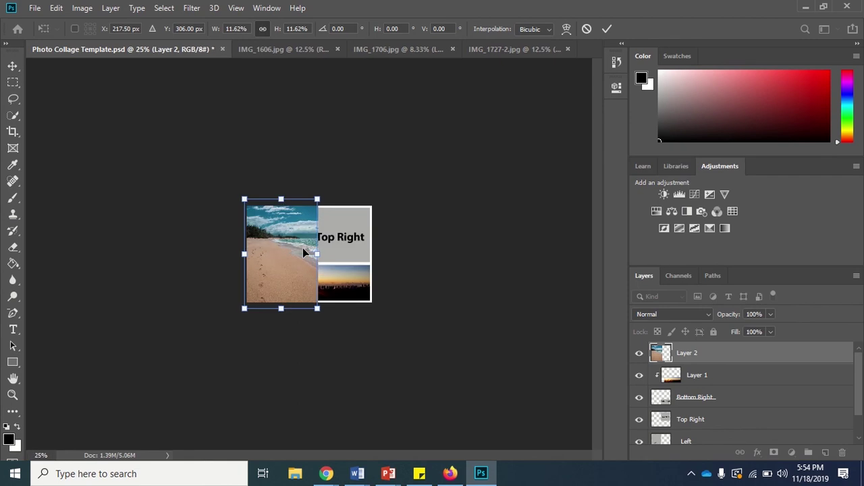
key(ctrl+plus)
key(ctrl+plus)
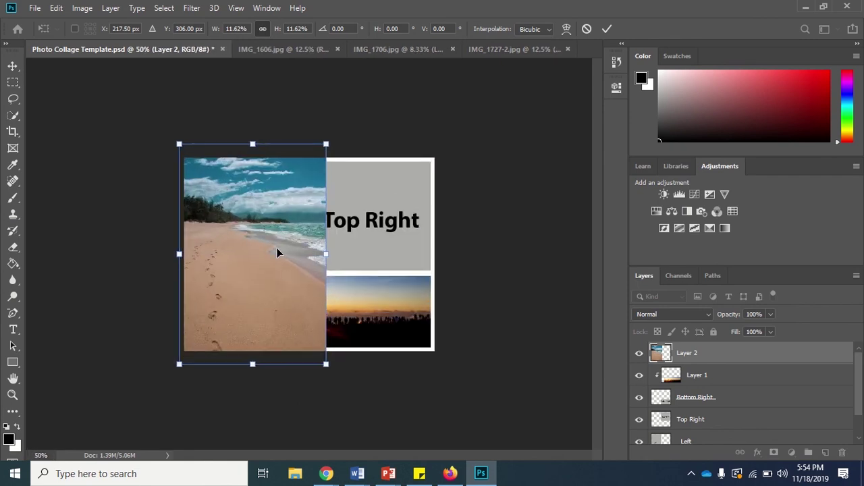
drag(277, 248, 261, 249)
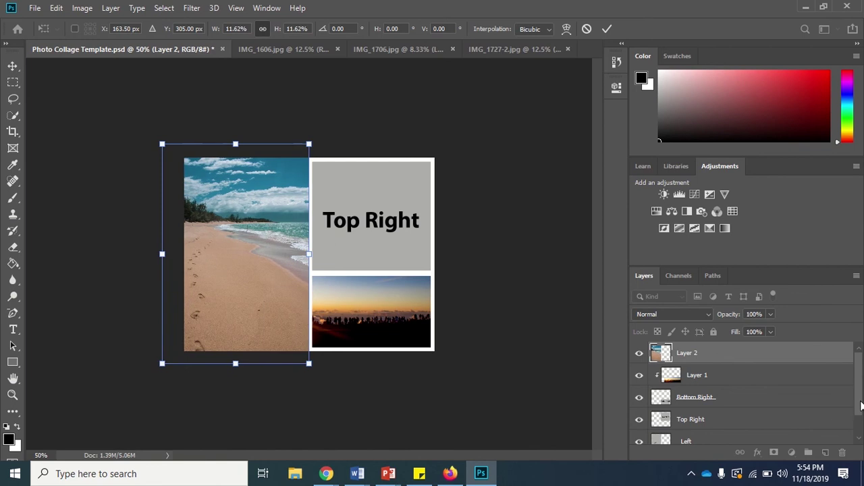
scroll(862, 405, down, 1)
drag(749, 357, 745, 423)
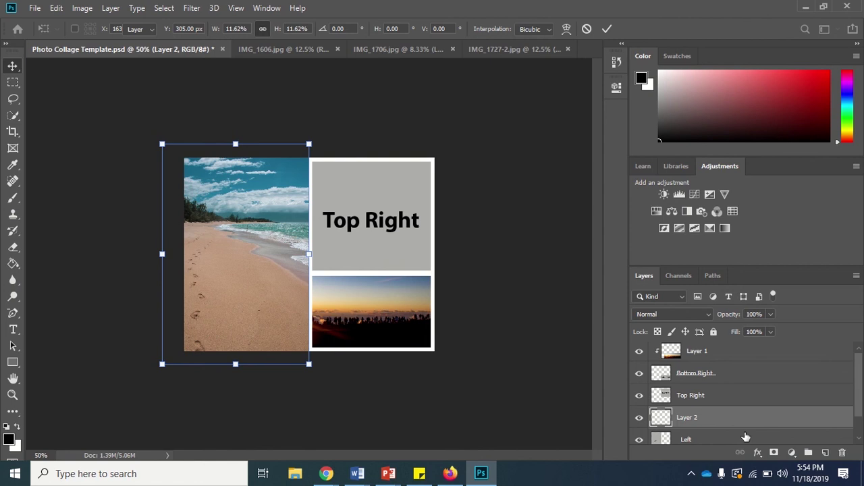
Clip beach Layer 2 to the Left frame and rescale it to fill the left panel
right_click(689, 419)
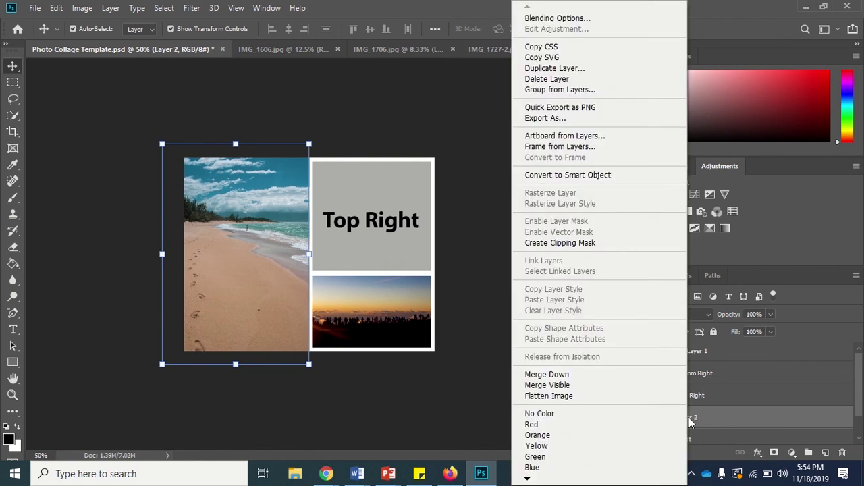
click(611, 244)
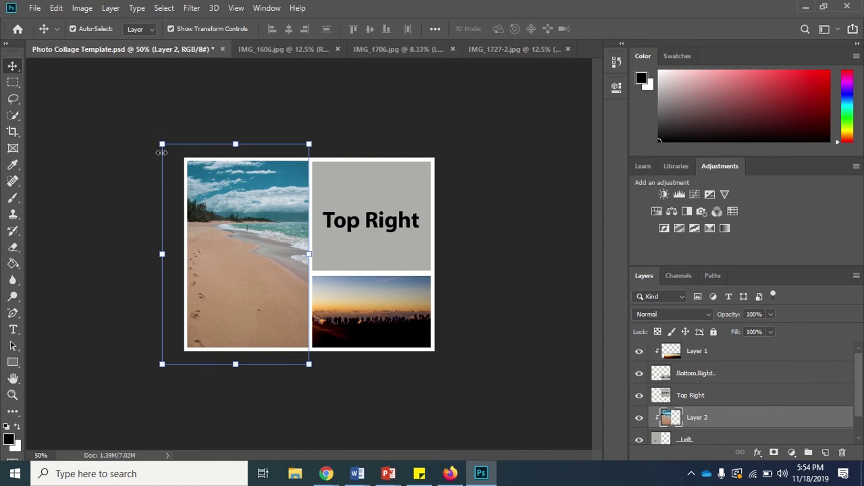
drag(161, 144, 172, 159)
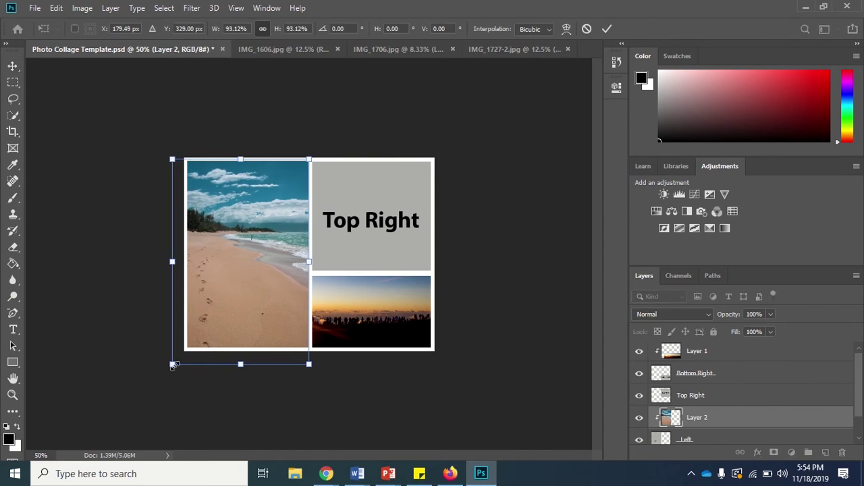
drag(173, 365, 199, 328)
key(Return)
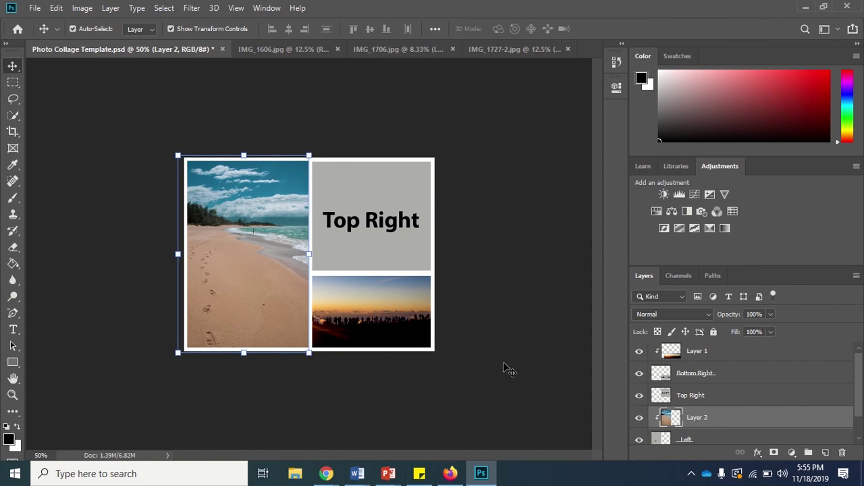
Unlock the IMG_1606 flower photo's background and drag it into the collage document
click(287, 48)
drag(323, 279, 223, 130)
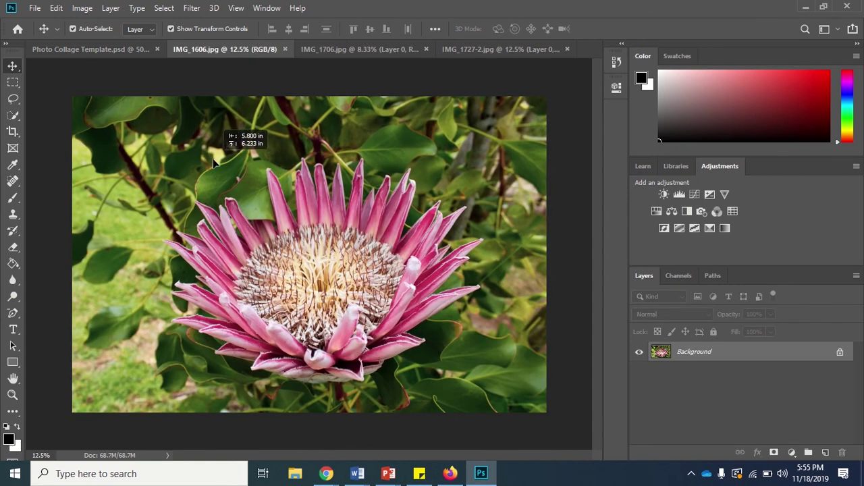
key(Escape)
click(840, 351)
drag(309, 254, 349, 197)
Shrink the flower photo and position it toward the top-right frame
key(ctrl+t)
key(ctrl+0)
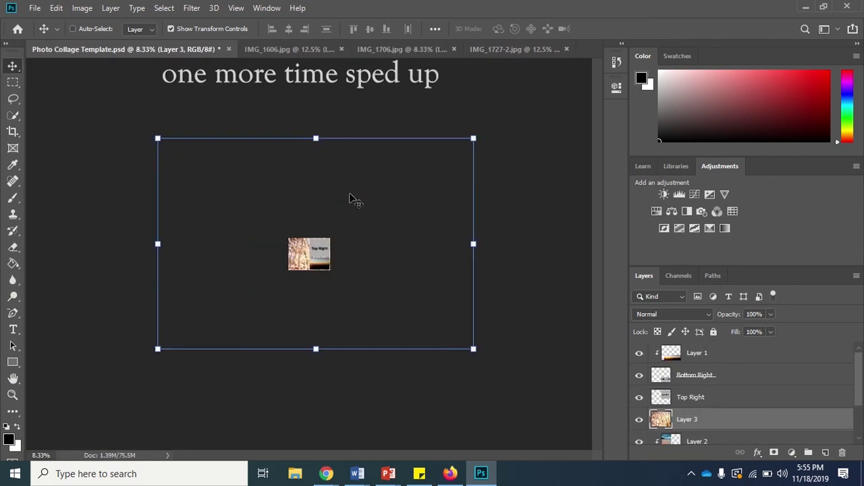
drag(475, 349, 344, 235)
key(ctrl+plus)
key(ctrl+plus)
key(ctrl+plus)
key(ctrl+plus)
key(ctrl+plus)
drag(583, 318, 475, 249)
drag(249, 144, 268, 178)
key(Return)
Stack the flower layer above Top Right, clip it there, and refine its size and placement
drag(715, 419, 714, 384)
right_click(694, 400)
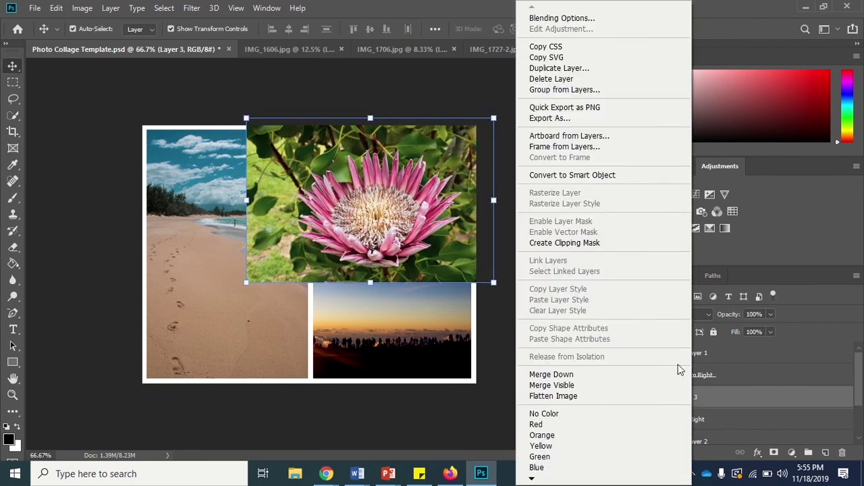
click(621, 245)
drag(495, 284, 475, 271)
drag(443, 233, 464, 243)
drag(405, 216, 405, 214)
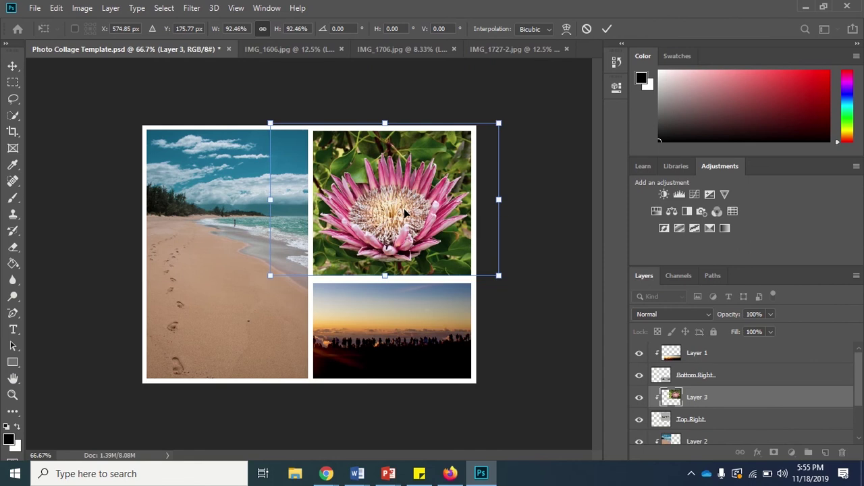
key(Return)
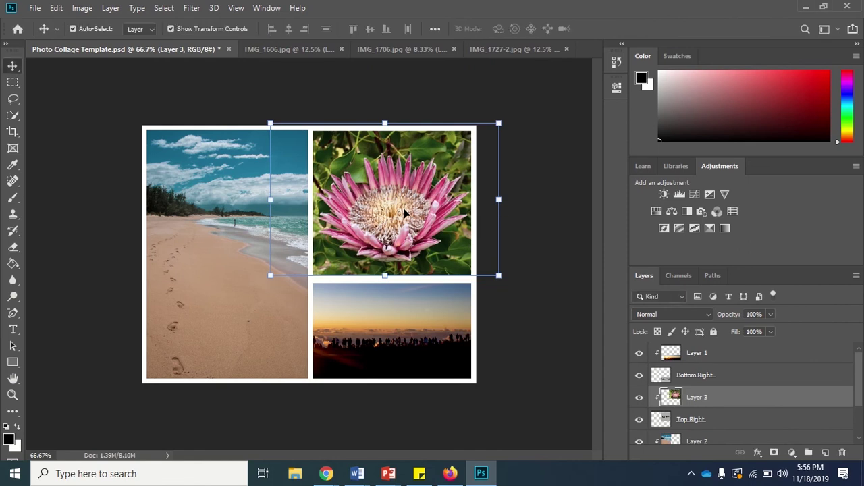
Deselect the flower layer and start Save As with JPEG chosen as the format
click(125, 121)
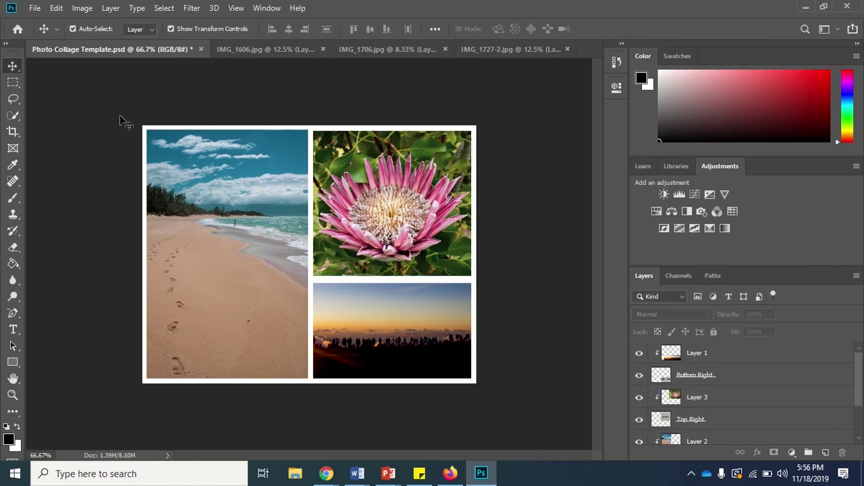
click(35, 8)
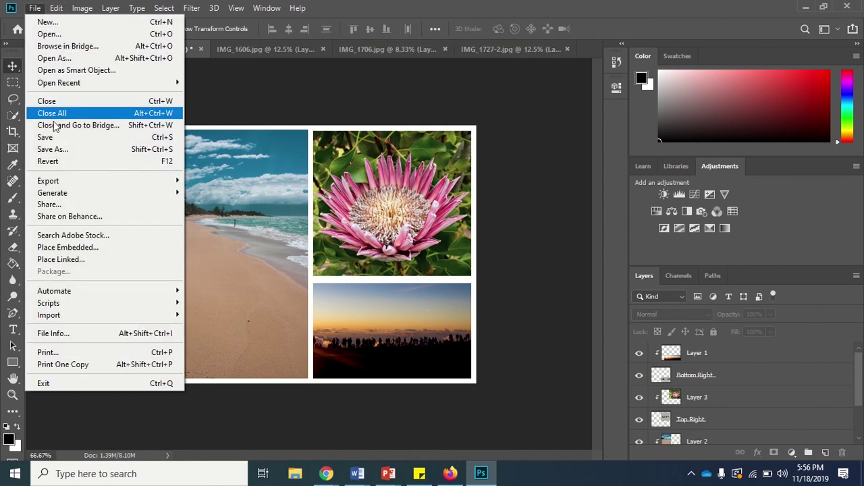
click(57, 149)
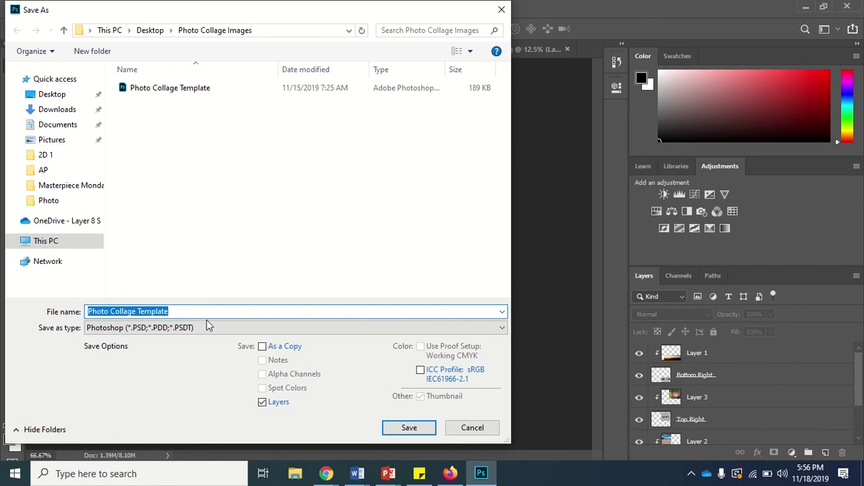
click(206, 327)
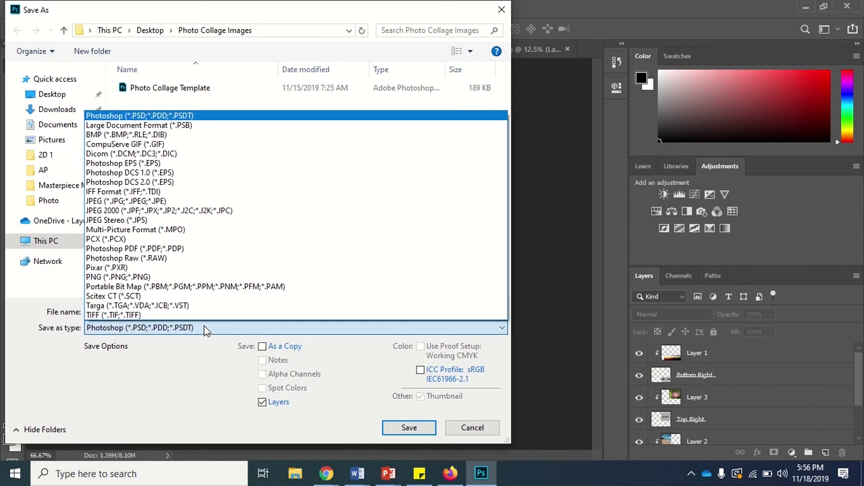
click(179, 204)
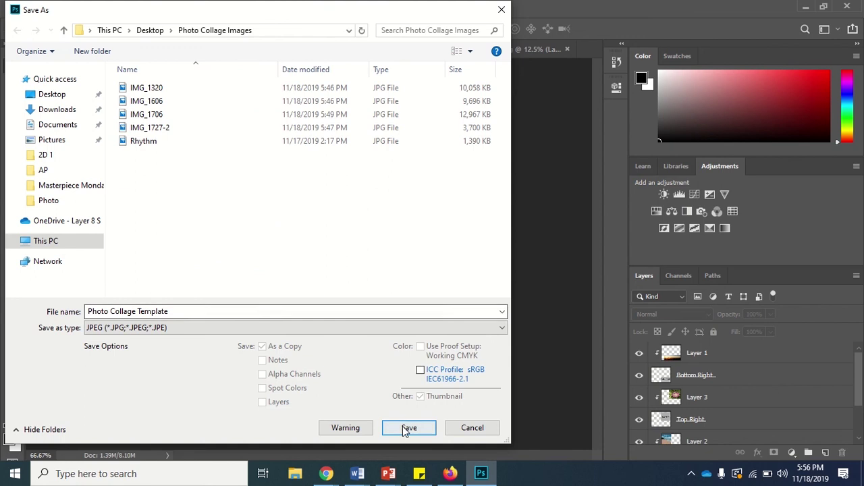
Name the copy 'Photo Collage' and save it at JPEG quality 12 (Maximum)
click(215, 311)
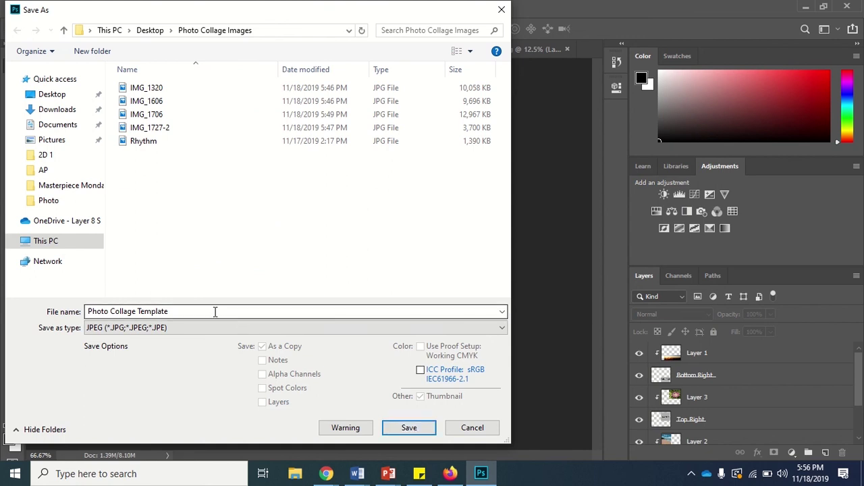
text(Casto ph)
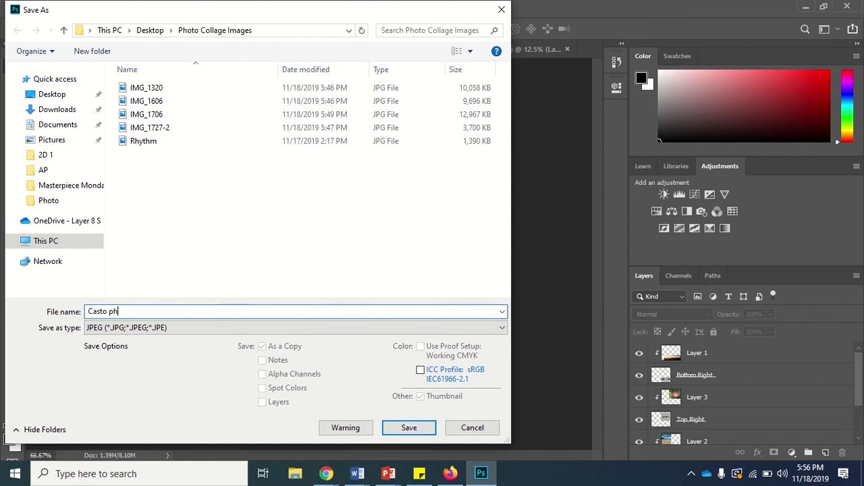
key(BackSpace)
key(BackSpace)
text(Photo Collage)
click(410, 429)
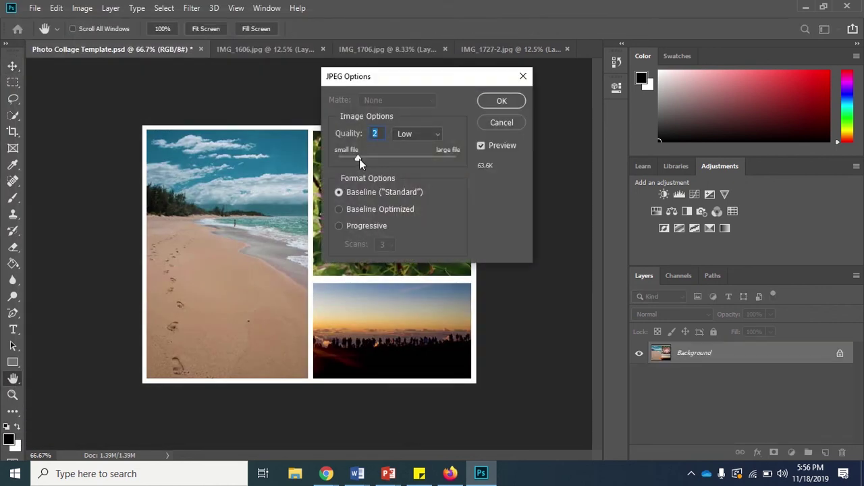
drag(359, 159, 468, 159)
click(500, 102)
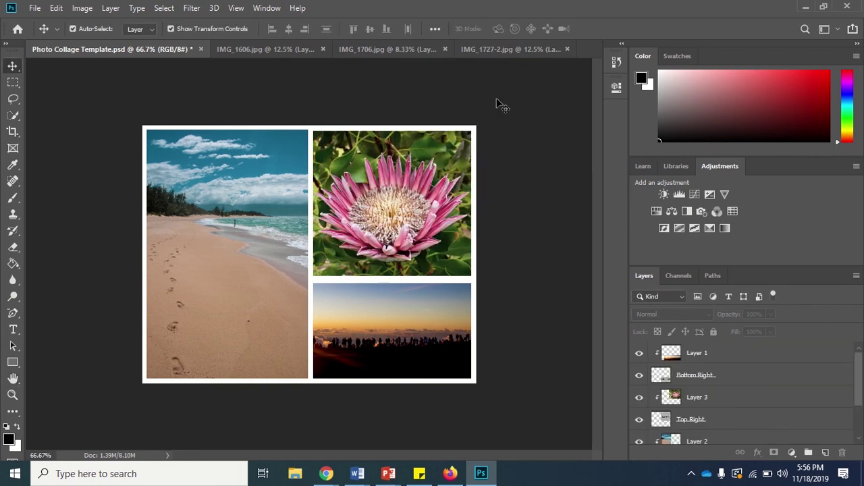